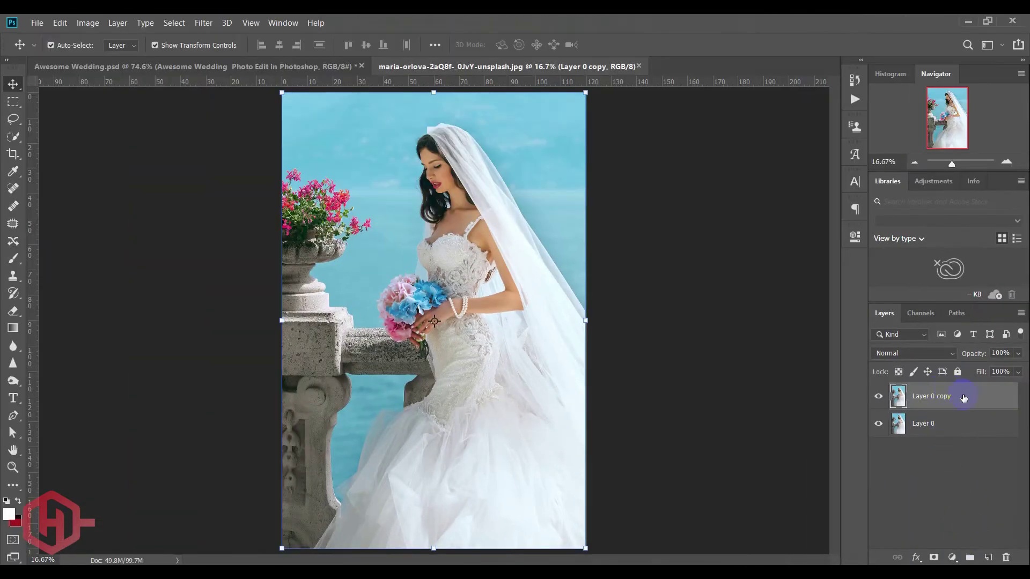
Open the Camera Raw Filter on Layer 0 copy and set the HSL saturation of Blues and Aquas to -100
left_click(213, 25)
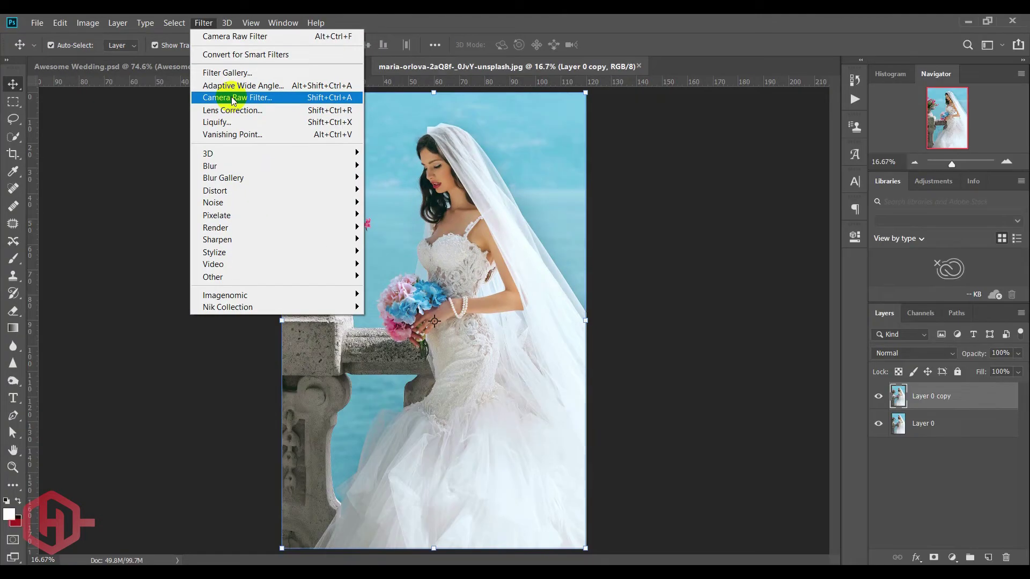
left_click(598, 263)
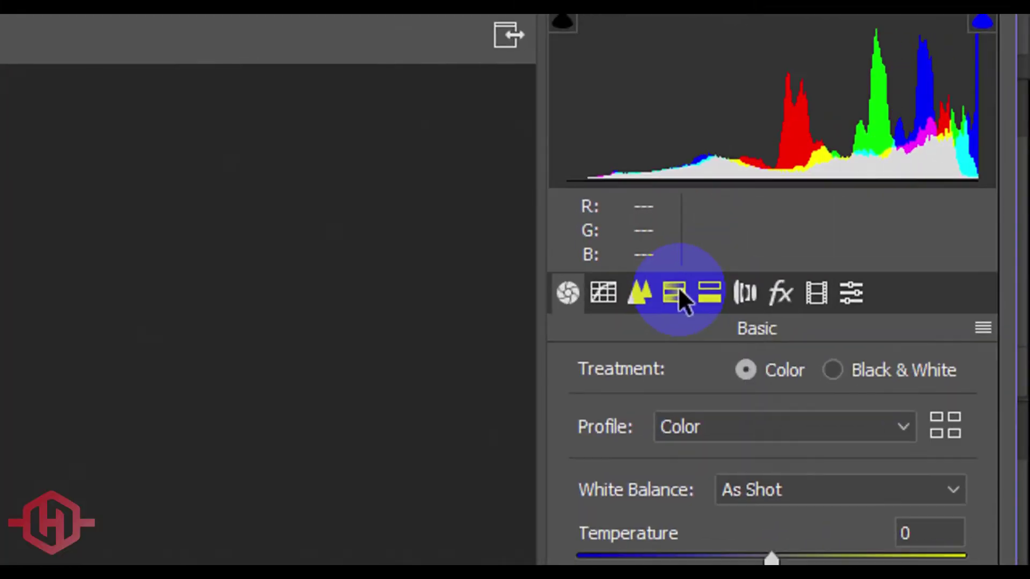
left_click(912, 136)
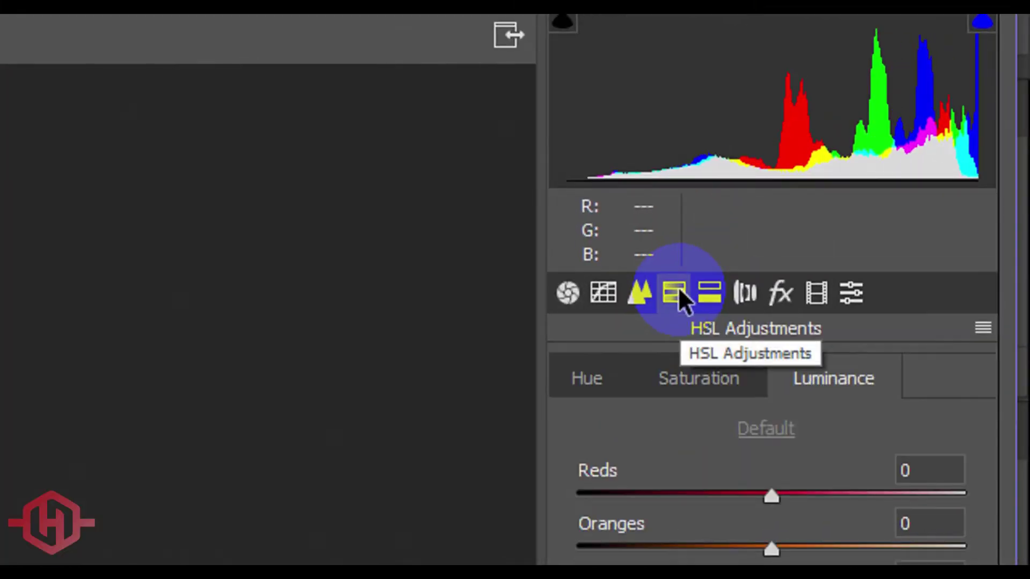
left_click(681, 383)
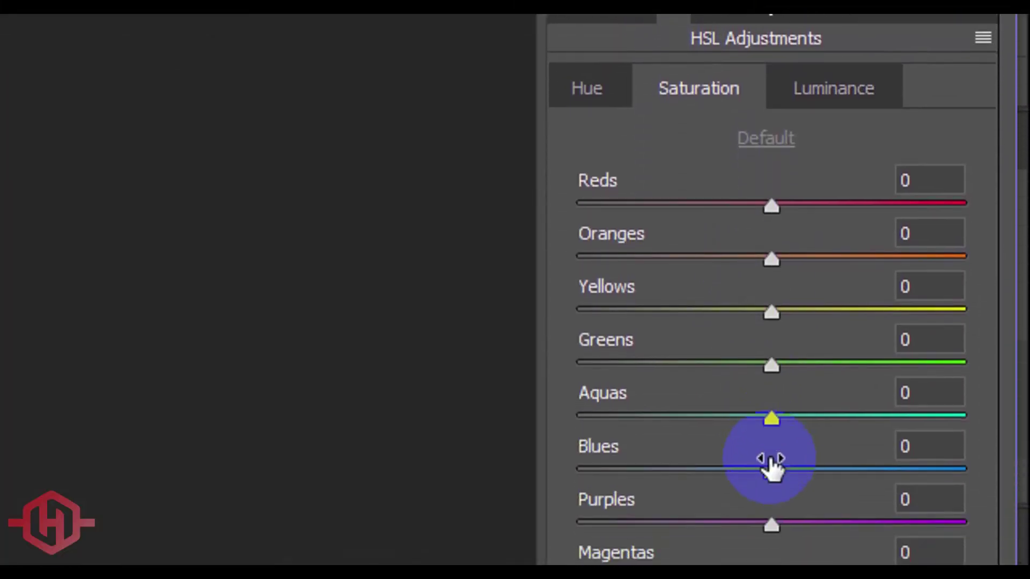
left_click_drag(768, 427, 530, 429)
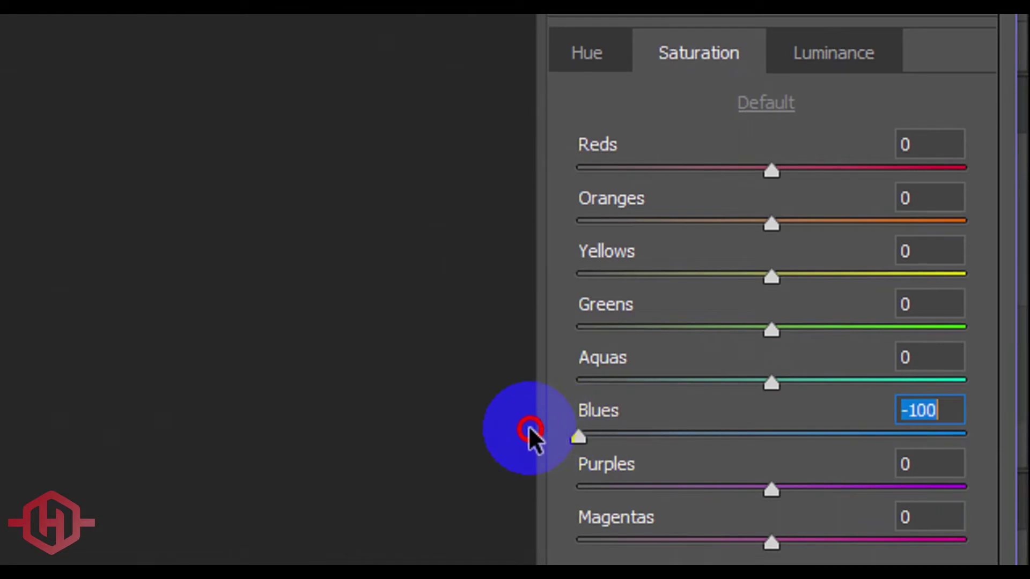
left_click_drag(772, 382, 541, 409)
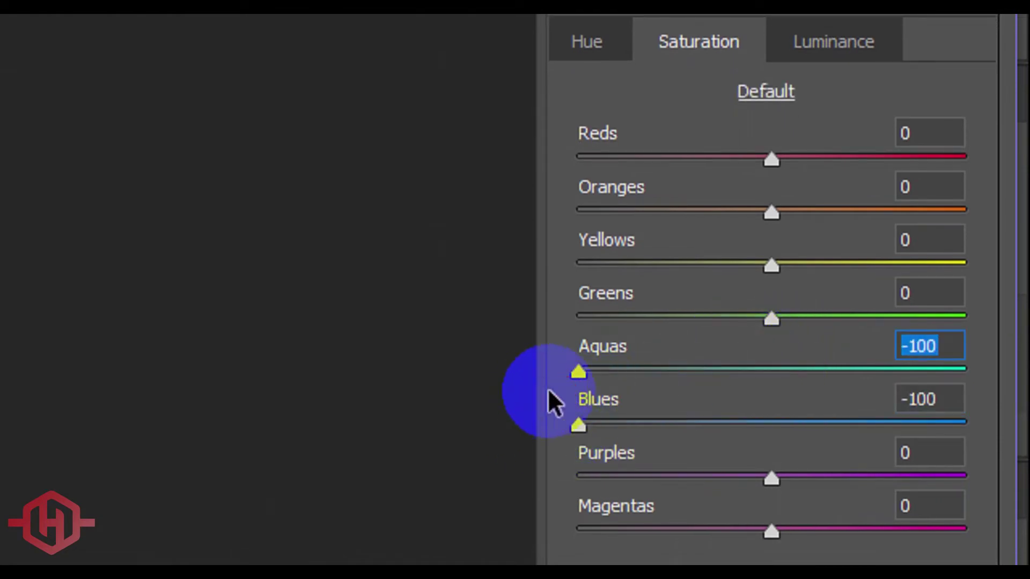
Raise the HSL luminance of the Aquas and Blues to brighten the background
left_click(841, 51)
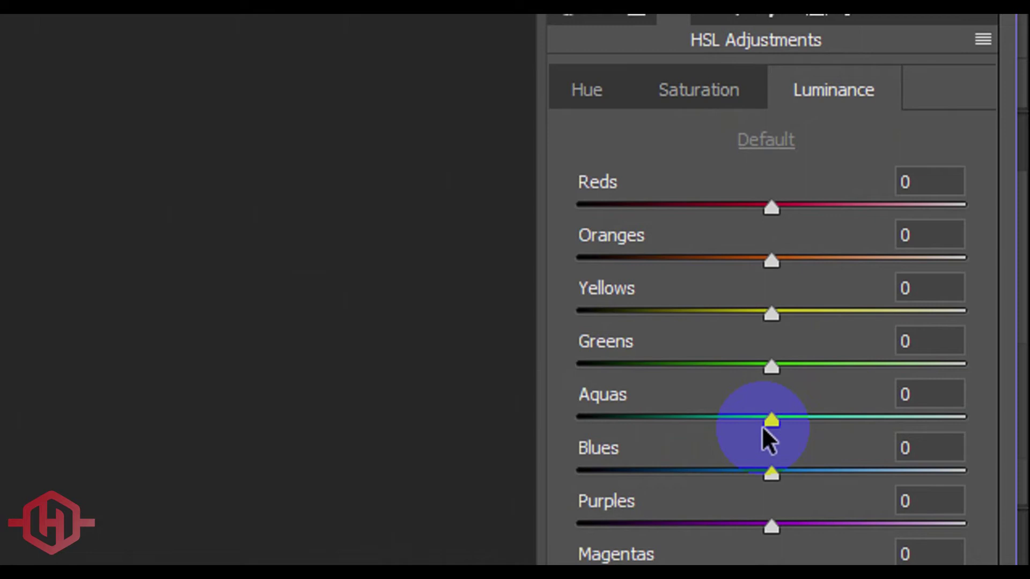
left_click_drag(768, 422, 983, 426)
left_click_drag(767, 439, 861, 426)
left_click_drag(963, 359, 876, 378)
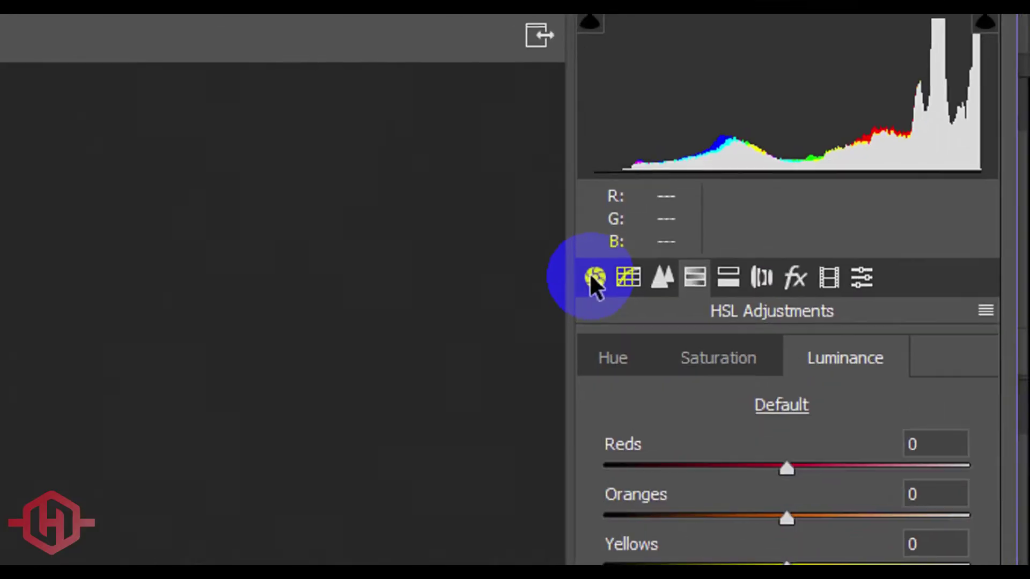
Set the basic Shadows adjustment to -9 and Contrast to +20
left_click(875, 136)
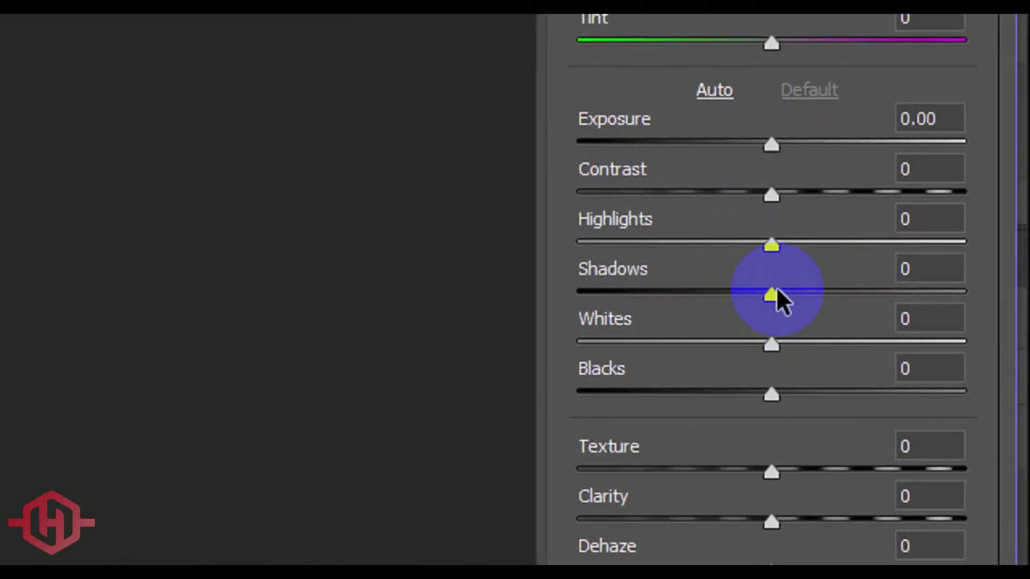
mouse_move(944, 325)
left_mouse_down()
mouse_move(956, 325)
mouse_move(944, 324)
left_mouse_up()
left_click_drag(773, 289, 751, 289)
left_click_drag(782, 194, 817, 193)
Set Clarity to +8, Blacks to +19 and Whites to +8, and apply the Camera Raw filter
scroll(783, 450, "down", 2)
left_click_drag(771, 416, 788, 416)
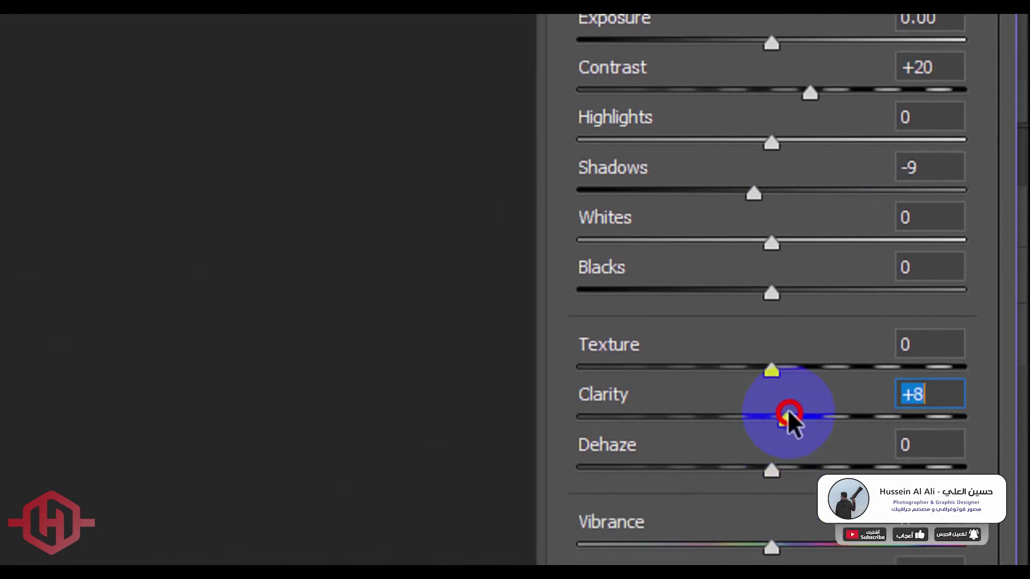
left_click_drag(773, 291, 808, 293)
left_click_drag(772, 244, 793, 242)
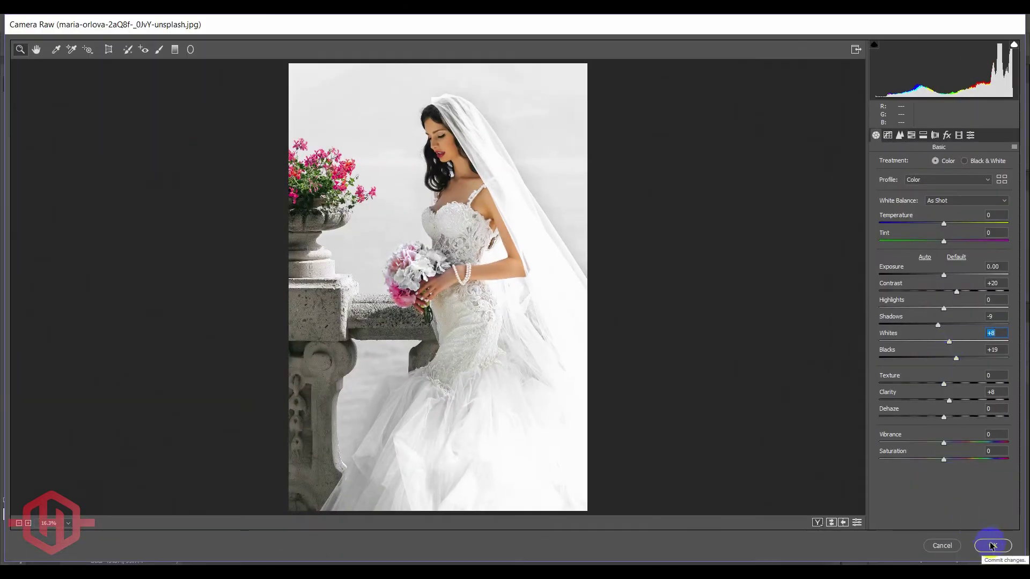
left_click(992, 545)
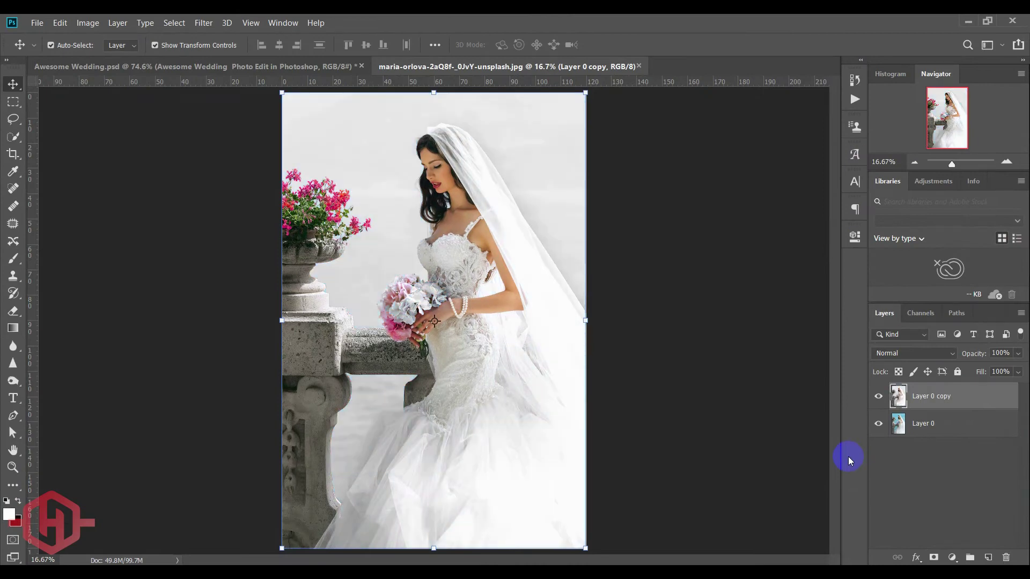
Compare the photo before and after the Camera Raw edit by toggling the visibility of Layer 0 copy
left_click(880, 397)
left_click(880, 398)
left_click(880, 398)
left_click(880, 397)
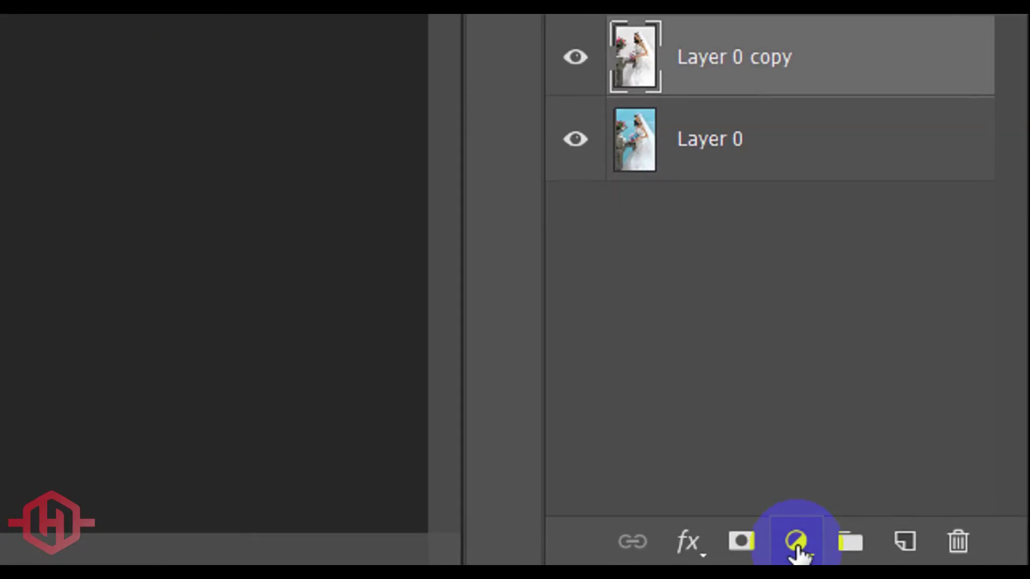
Add a Selective Color adjustment layer and set its Reds to Cyan -50% and Black about -50%
left_click(798, 544)
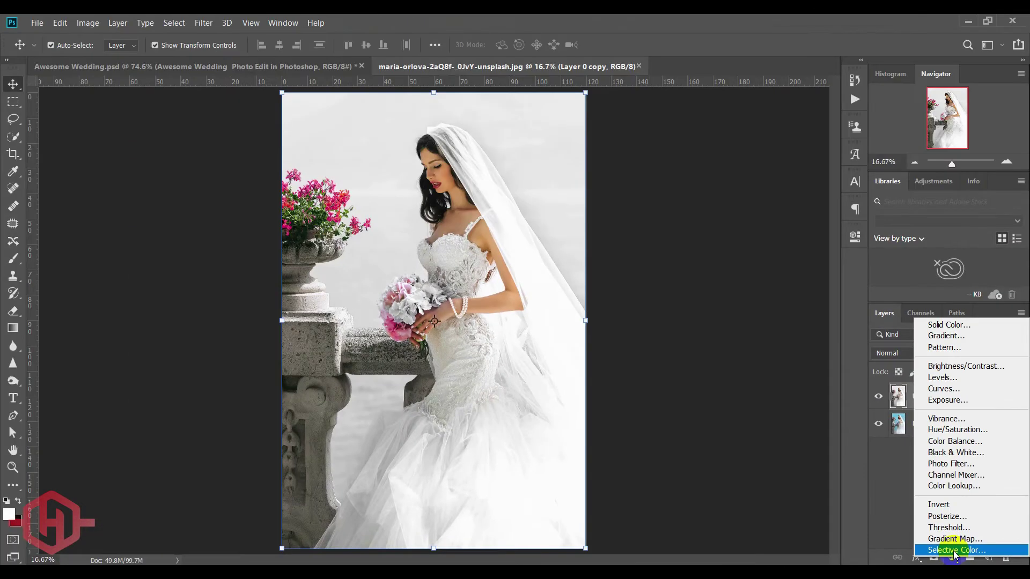
left_click(801, 523)
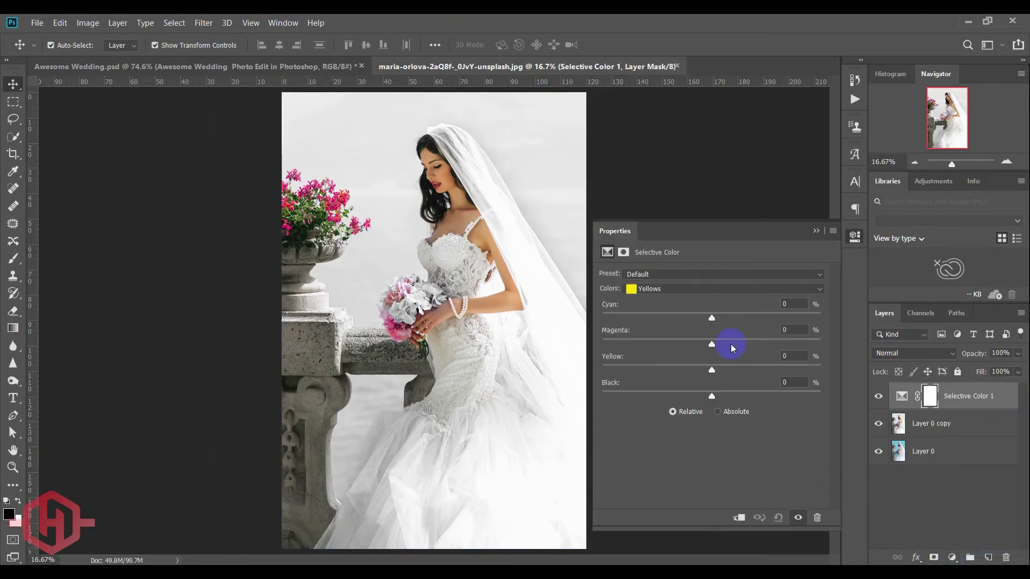
left_click(682, 289)
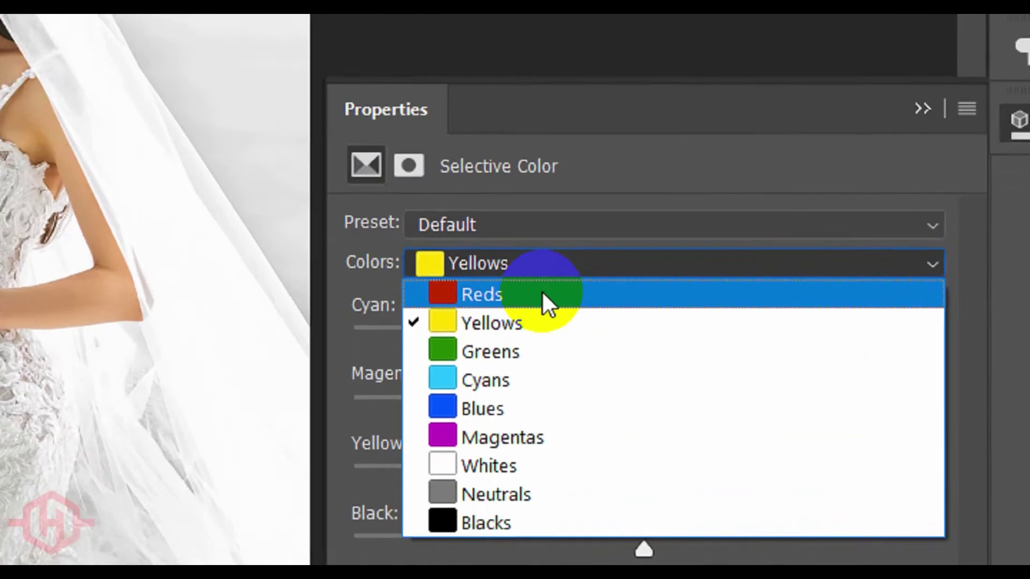
left_click(674, 302)
left_click_drag(628, 346, 467, 340)
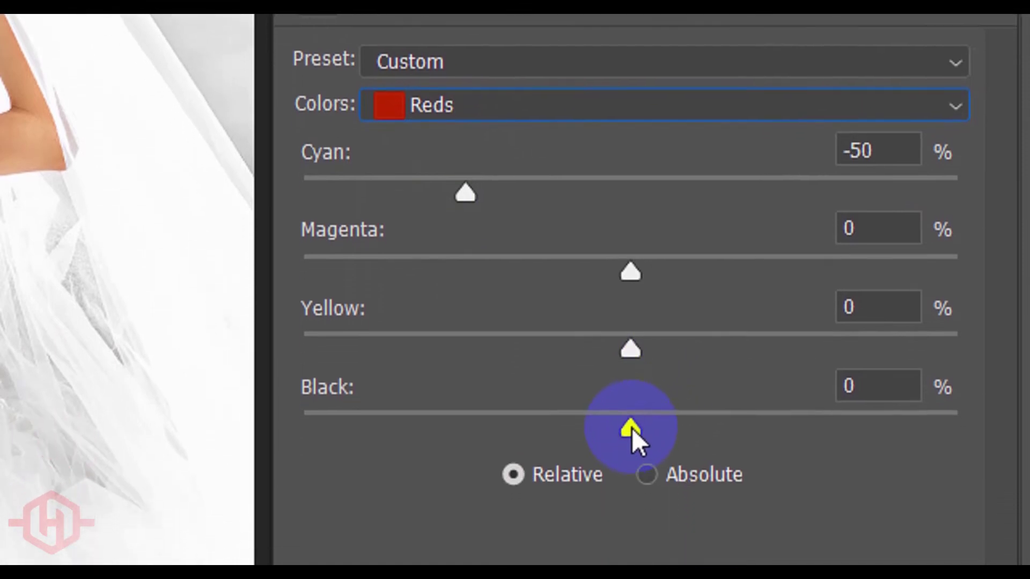
left_click_drag(631, 427, 465, 397)
Set the Selective Color Yellows to Cyan -50% and Black +30%
left_click(458, 111)
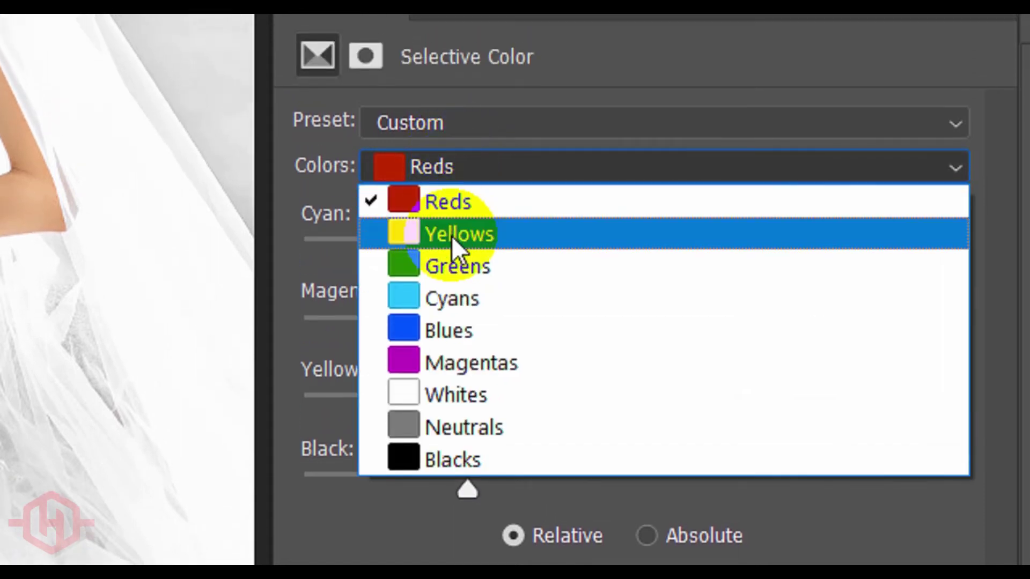
left_click(466, 178)
left_click_drag(629, 252, 469, 259)
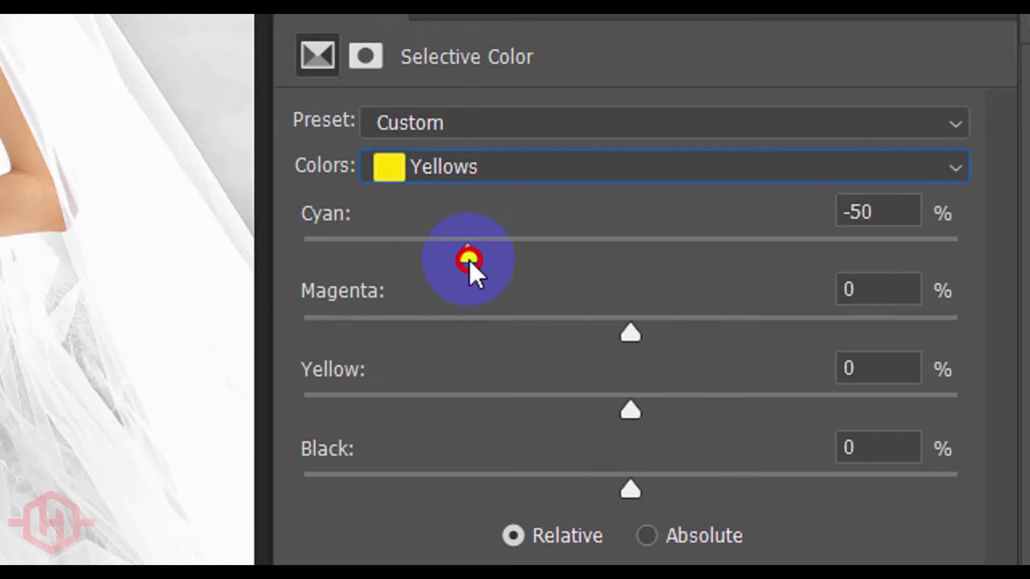
left_click_drag(631, 489, 774, 485)
left_click_drag(773, 426, 728, 430)
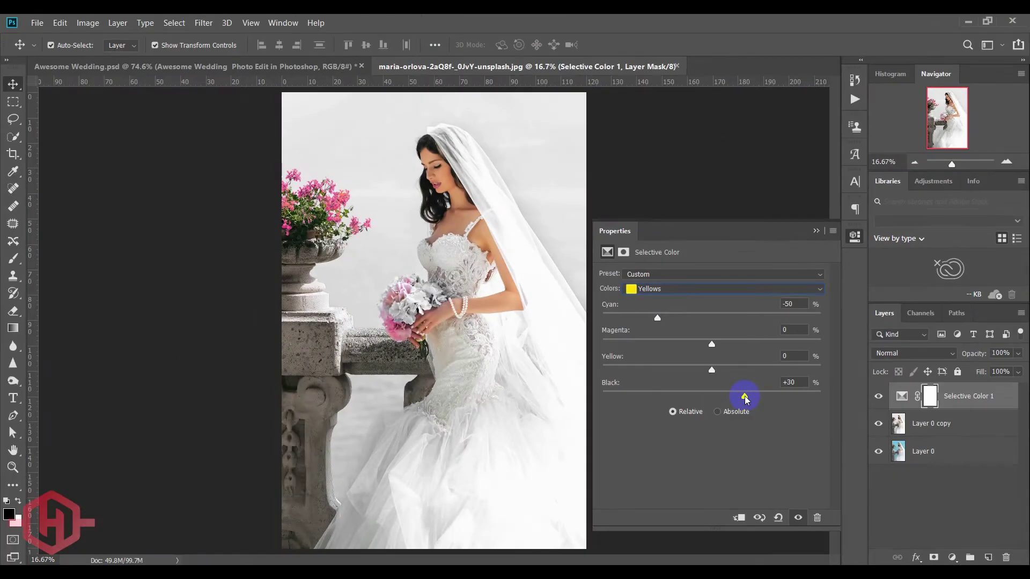
left_click(818, 221)
Compare the photo with and without the Selective Color adjustment by toggling that layer's visibility
left_click(875, 397)
left_click(876, 398)
left_click(876, 398)
left_click(876, 398)
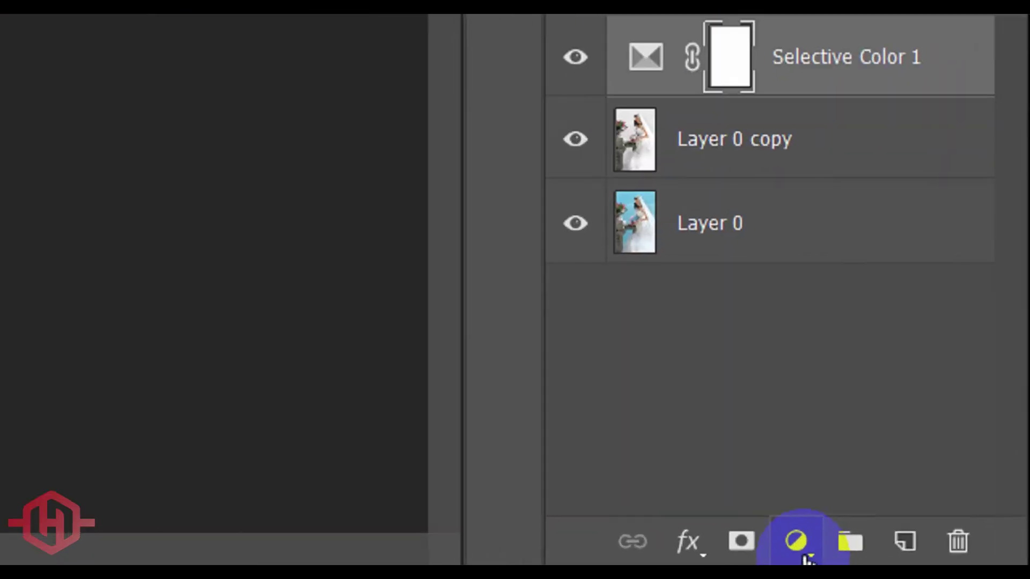
Add a Photo Filter adjustment layer using the Sepia filter
left_click(805, 557)
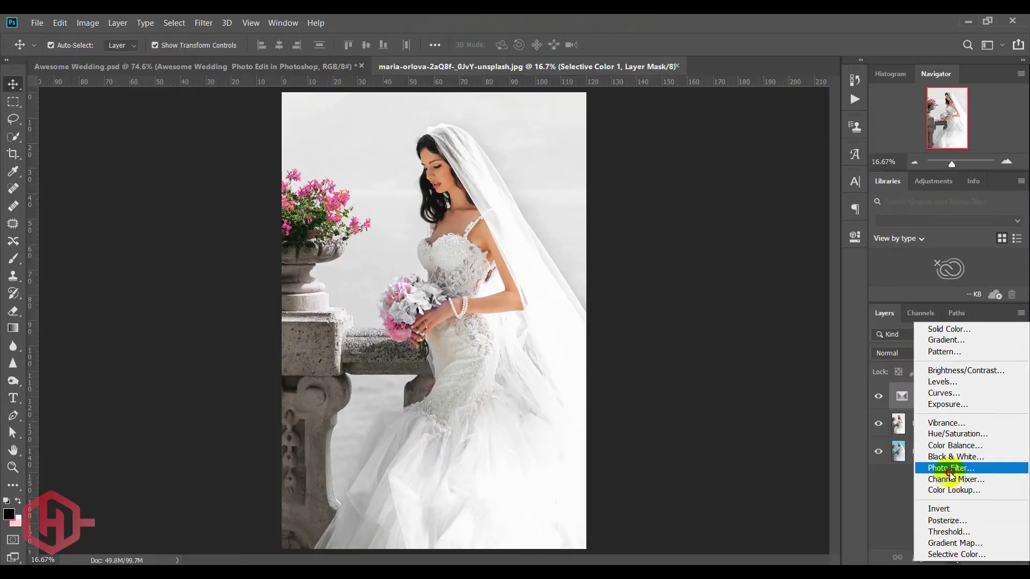
left_click(790, 279)
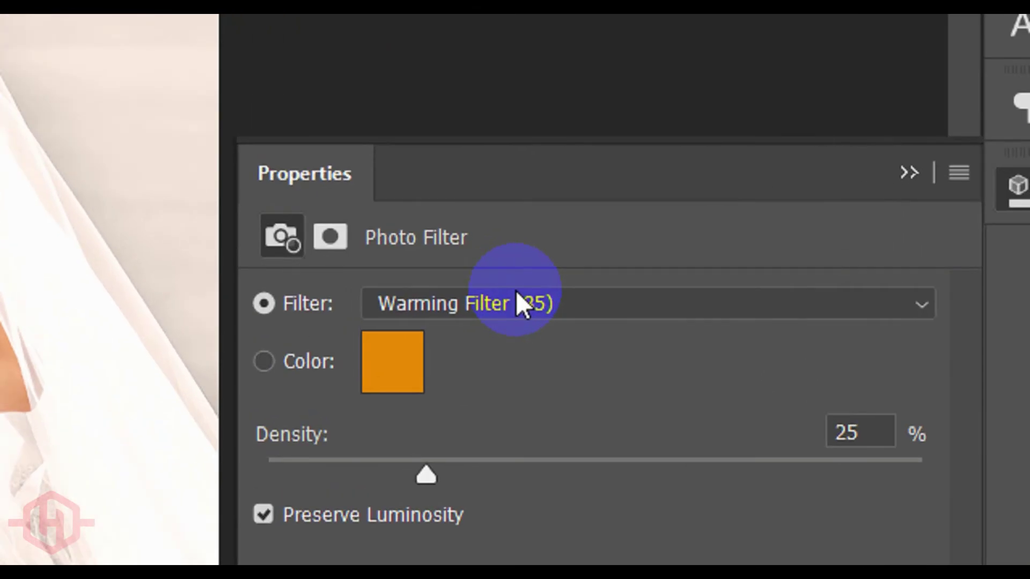
left_click(682, 272)
left_click(682, 271)
left_click(682, 272)
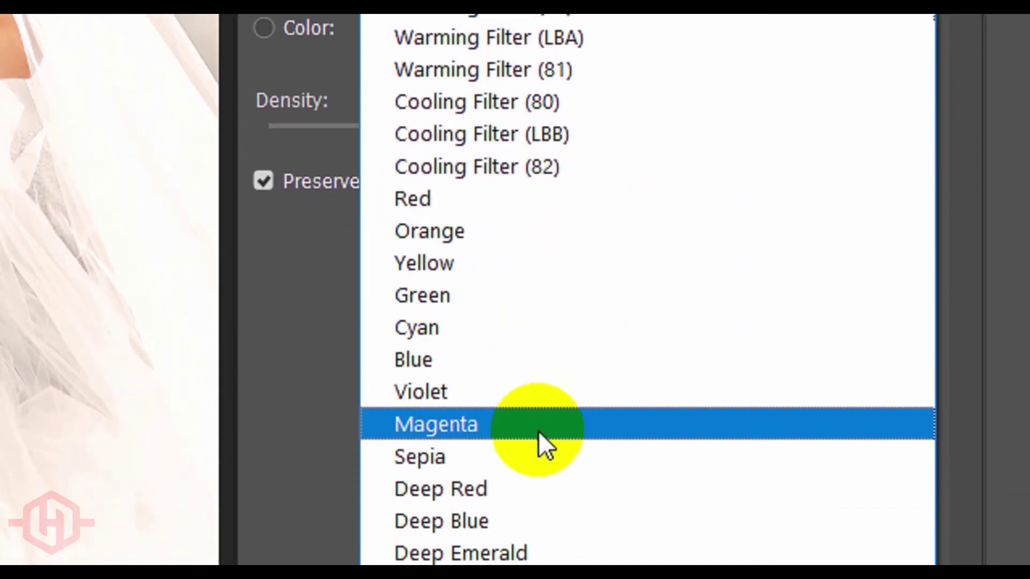
left_click(541, 432)
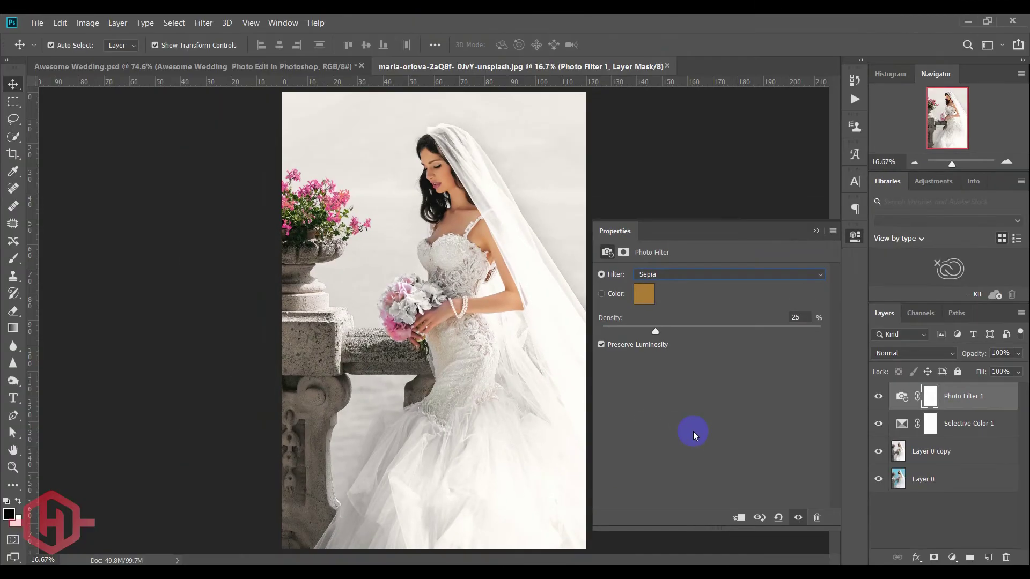
left_click(816, 231)
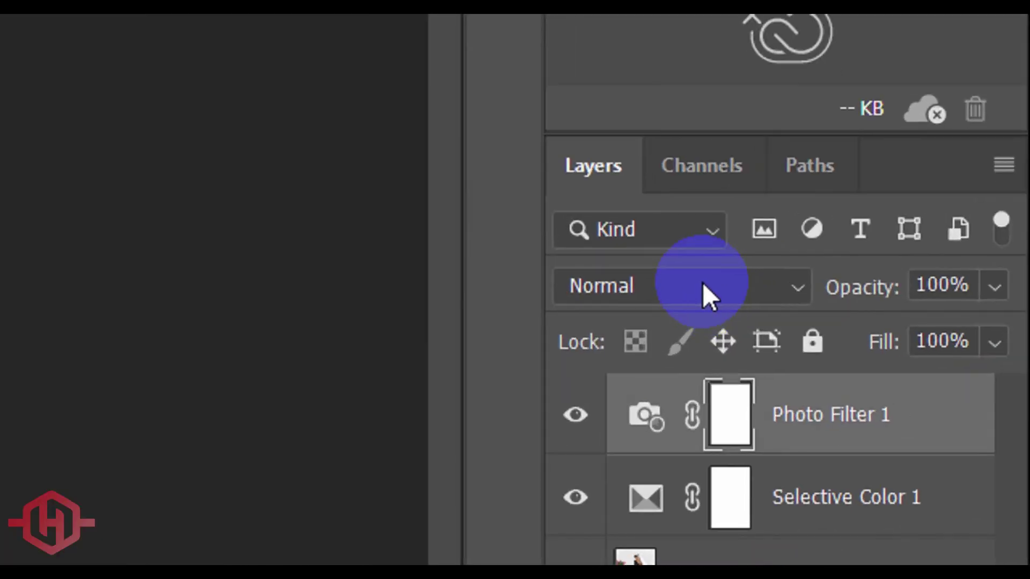
Set the Photo Filter layer's blend mode to Screen and its opacity to 20%
left_click(707, 295)
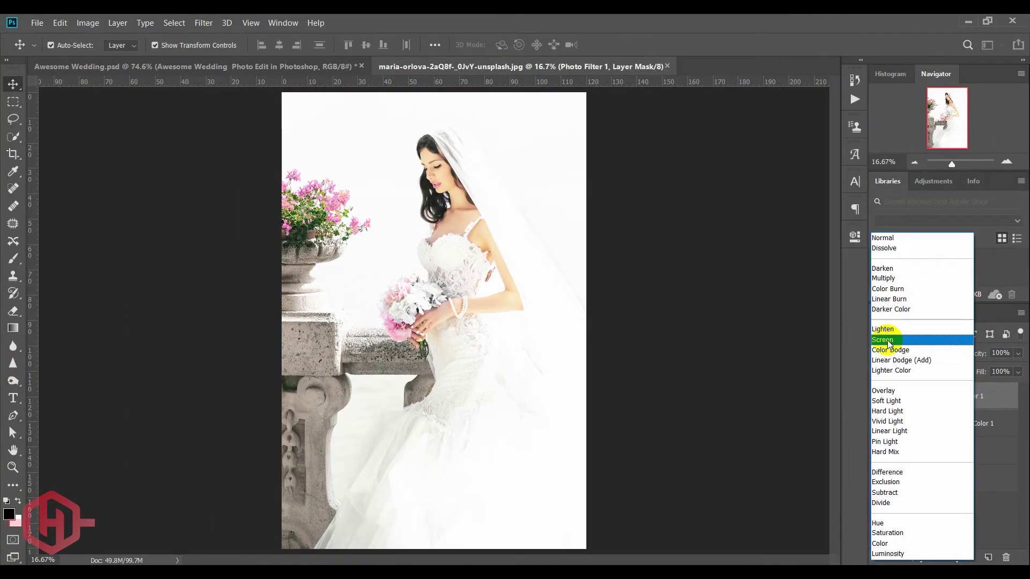
left_click(888, 341)
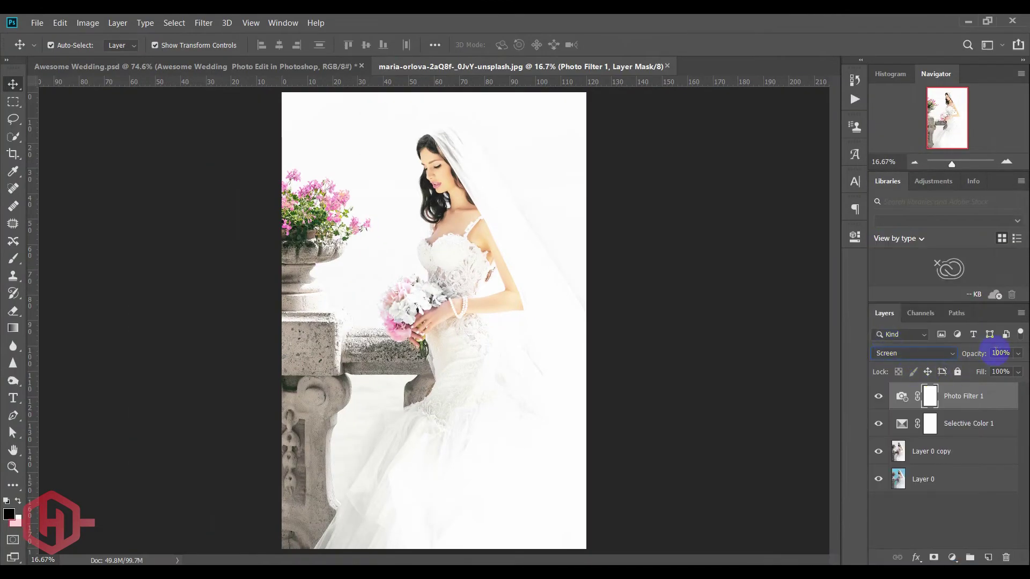
type("20")
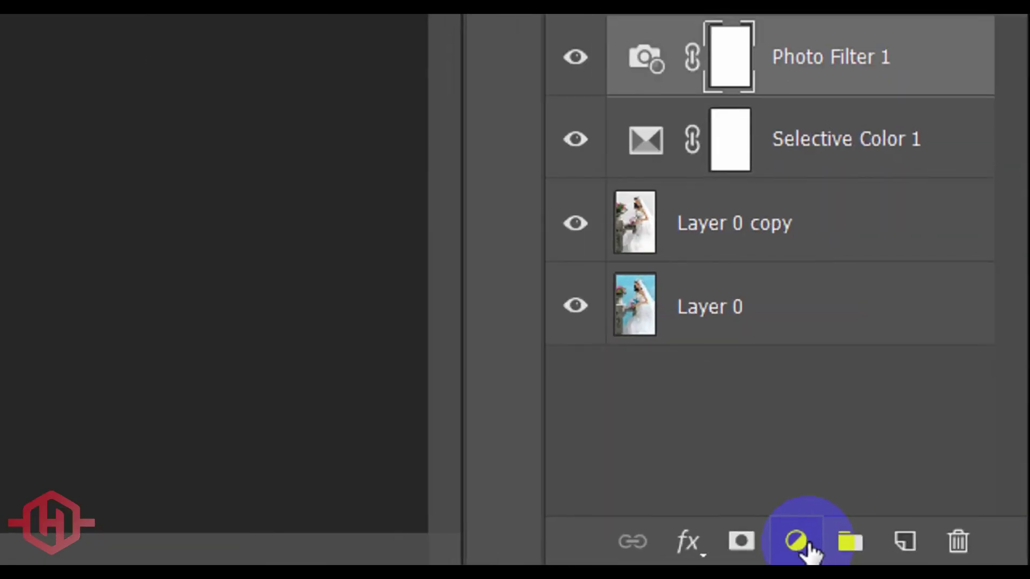
Add a Hue/Saturation adjustment layer and set its Reds to Saturation +5 and Lightness -9
left_click(953, 558)
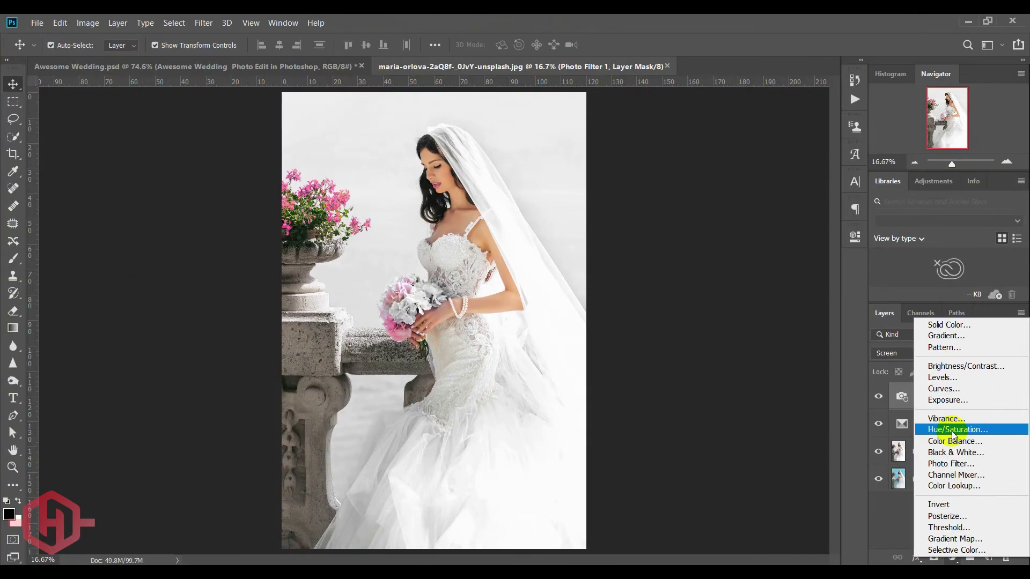
left_click(796, 159)
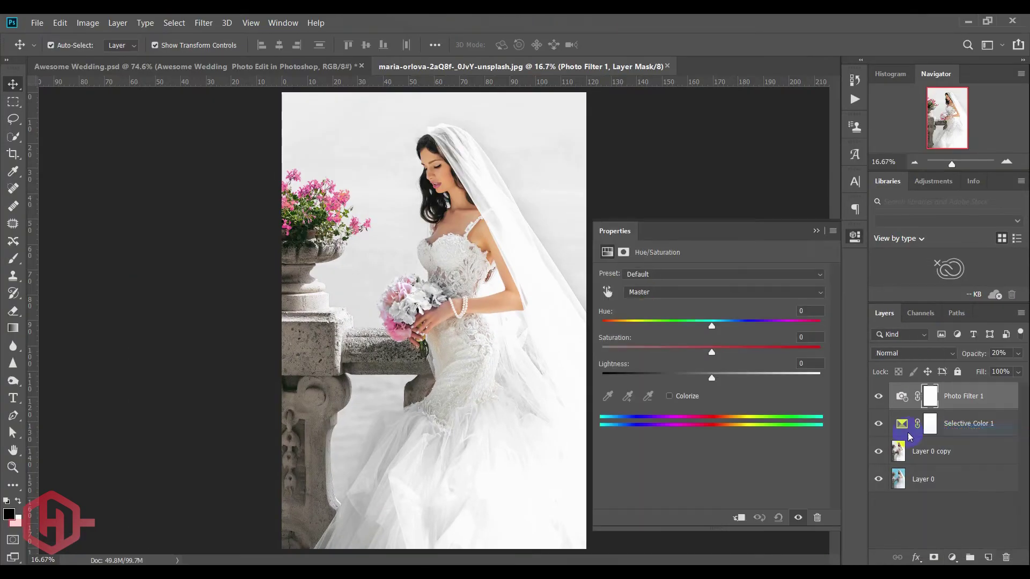
left_click(657, 291)
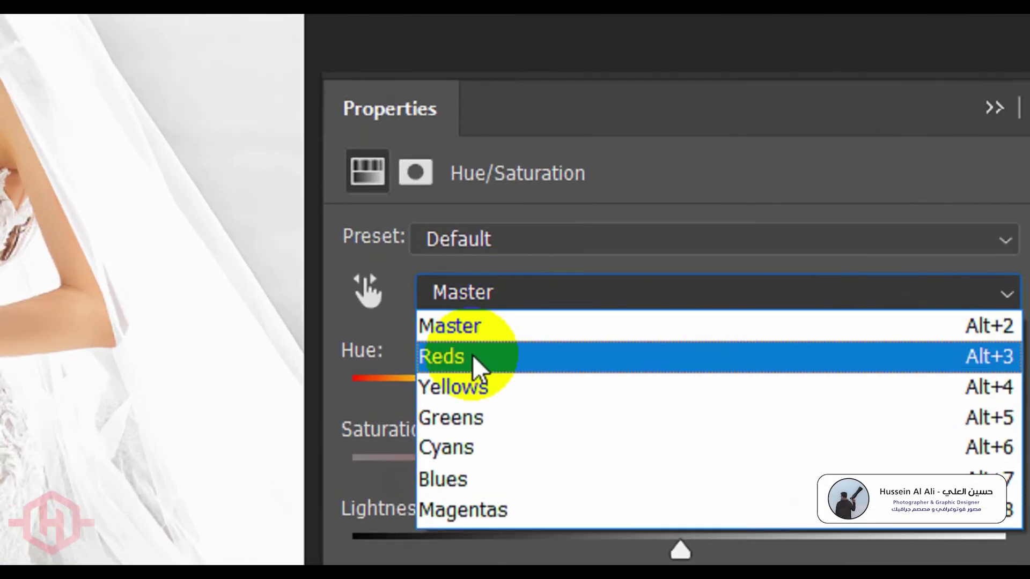
left_click(472, 355)
left_click_drag(674, 426, 697, 423)
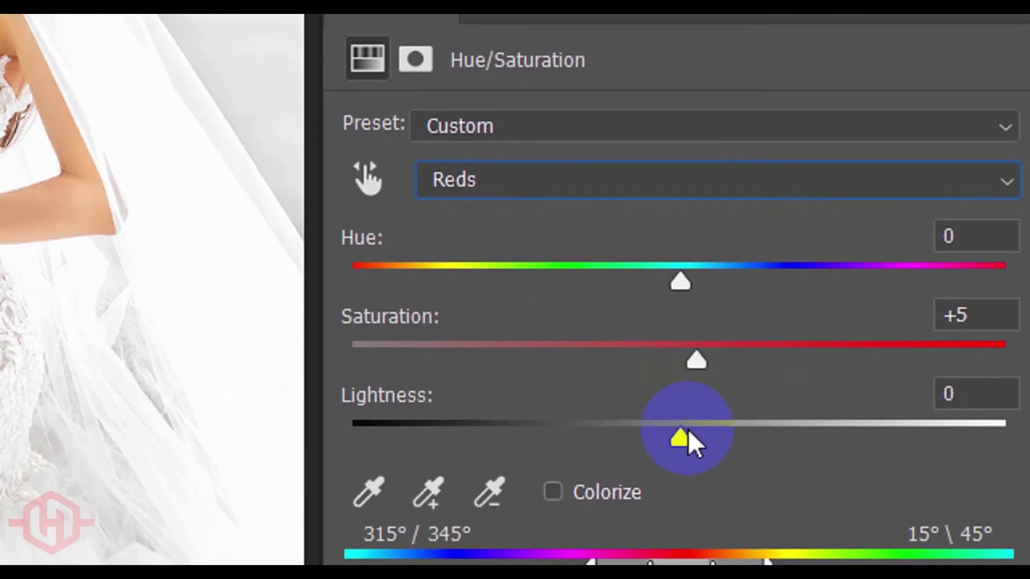
left_click(688, 473)
left_click_drag(712, 430, 651, 424)
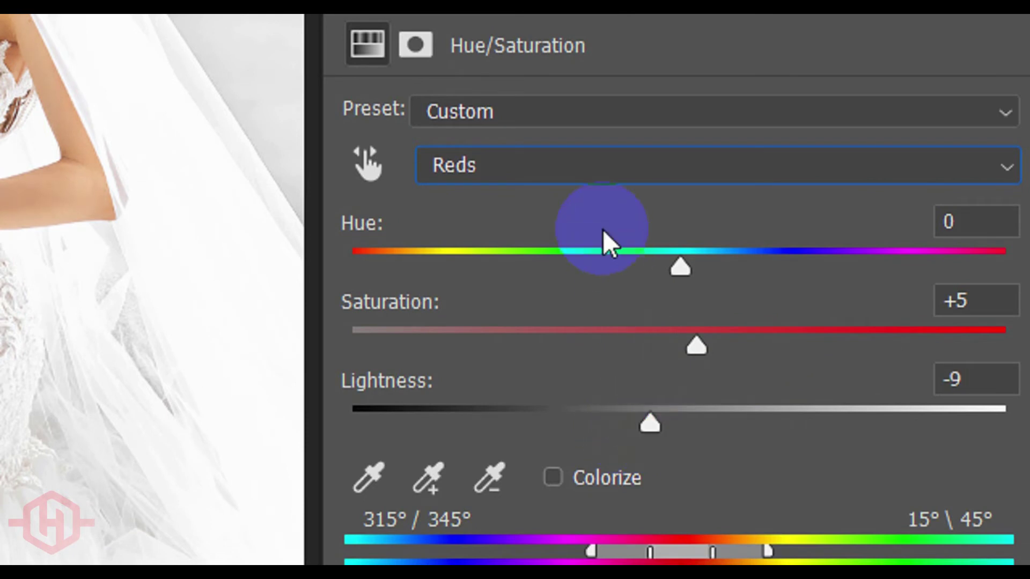
Set the Yellows in the Hue/Saturation adjustment to Saturation +5 and Lightness +3
left_click(548, 177)
left_click(533, 254)
left_click(684, 343)
left_click_drag(674, 338, 694, 346)
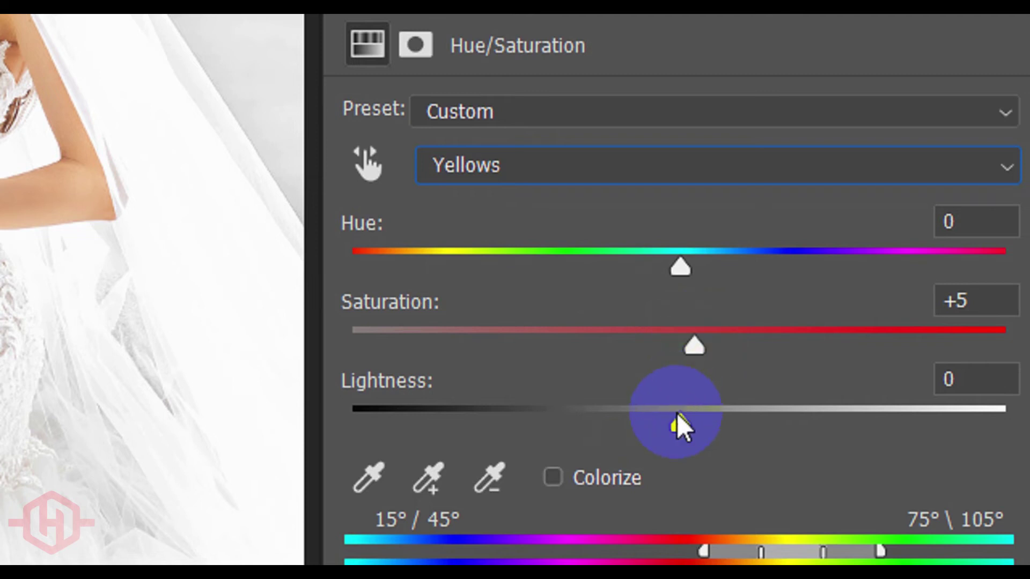
left_click_drag(677, 413, 687, 415)
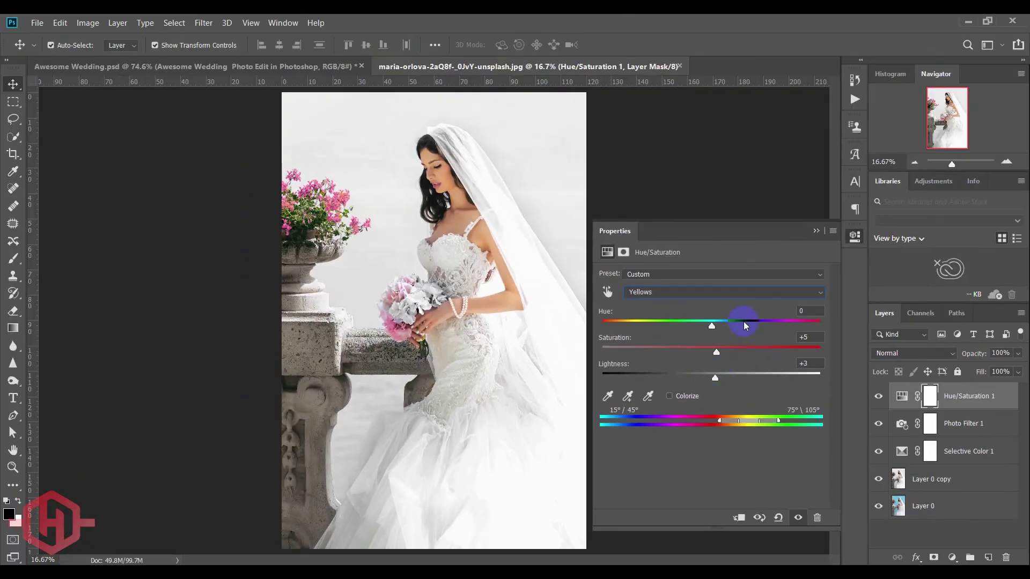
left_click(814, 231)
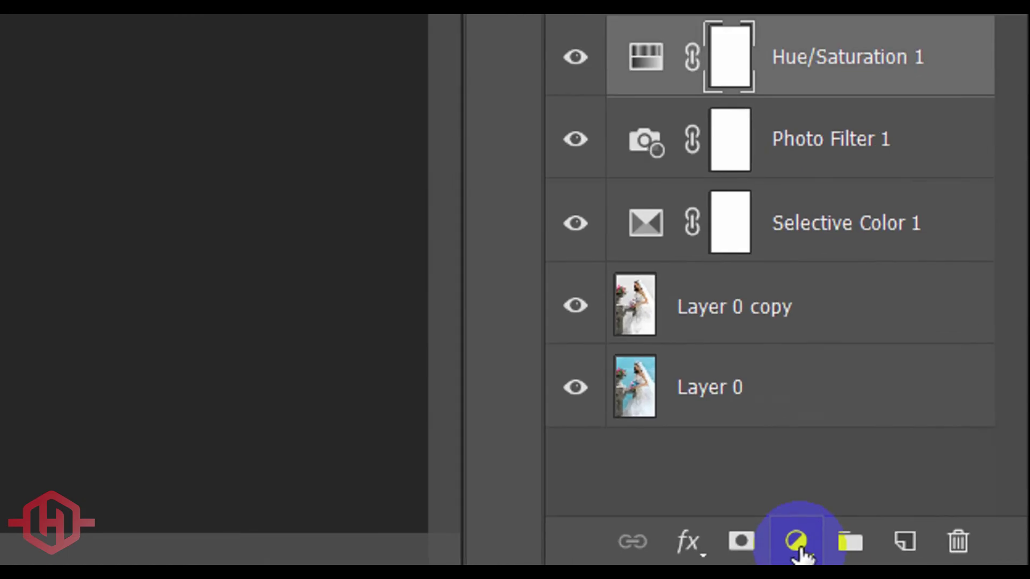
Add a Curves adjustment layer and place points on the RGB curve at the midtones, highlights and shadows
left_click(952, 558)
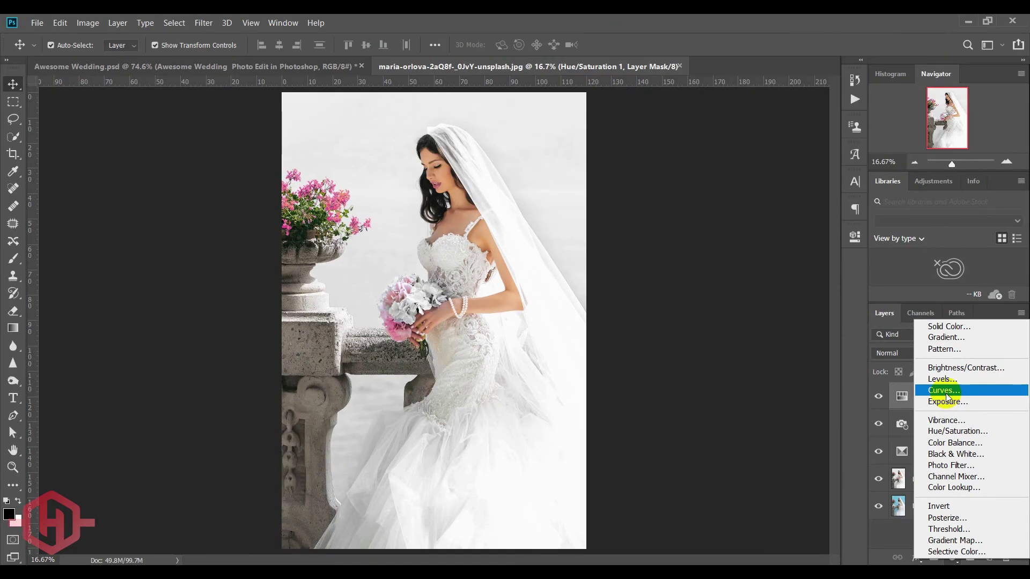
left_click(772, 39)
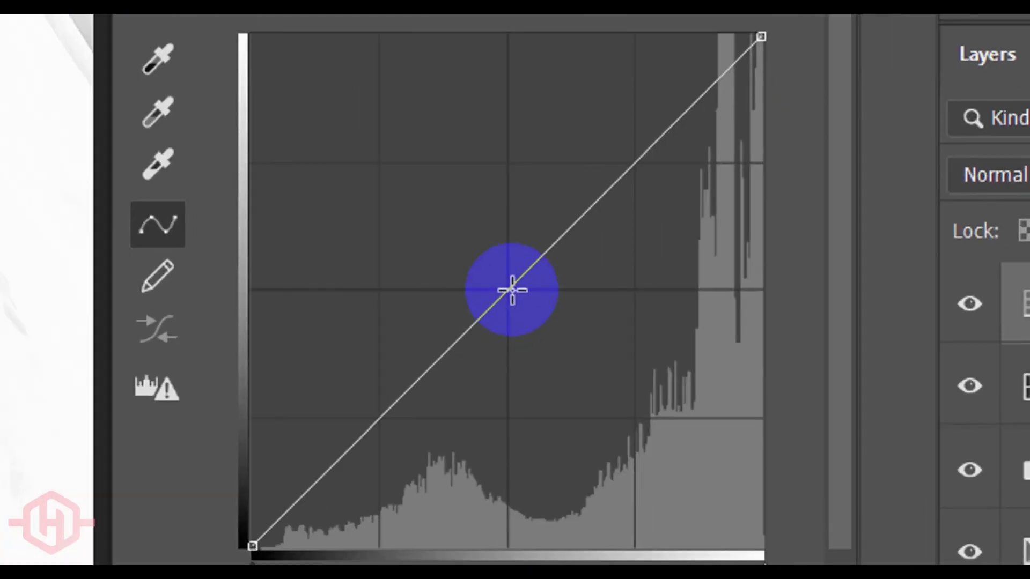
left_click(725, 392)
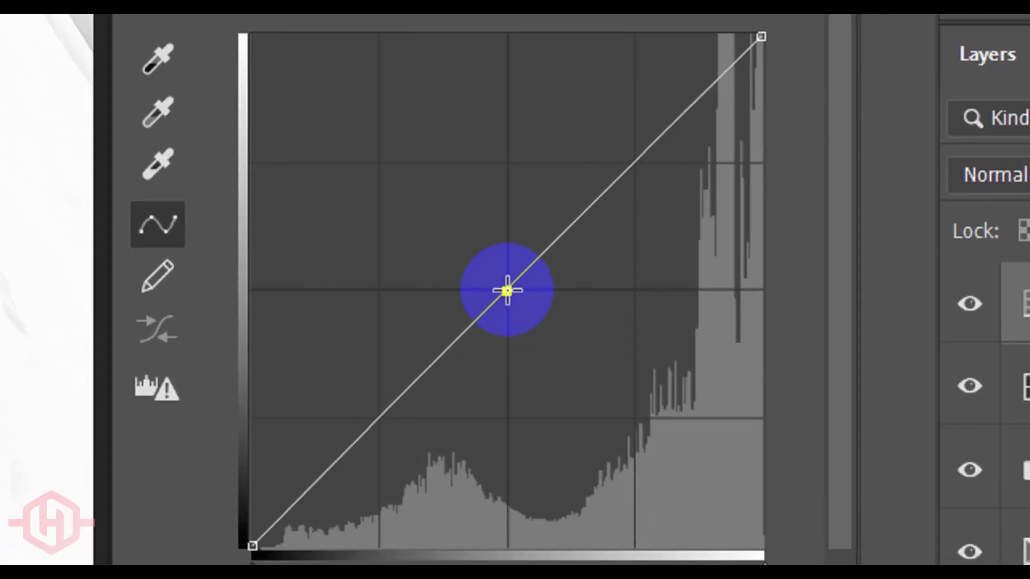
left_click(640, 164)
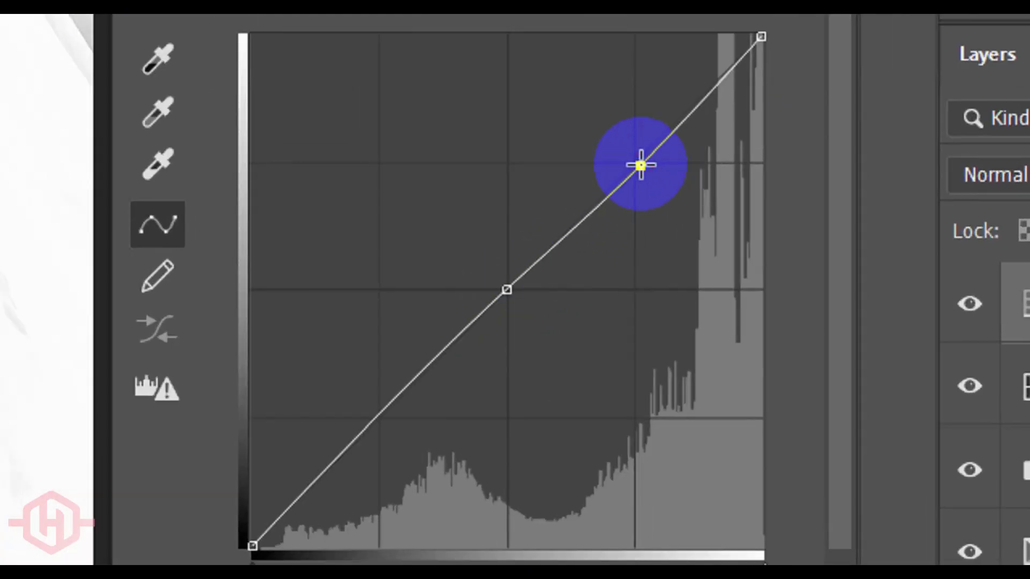
left_click(375, 420)
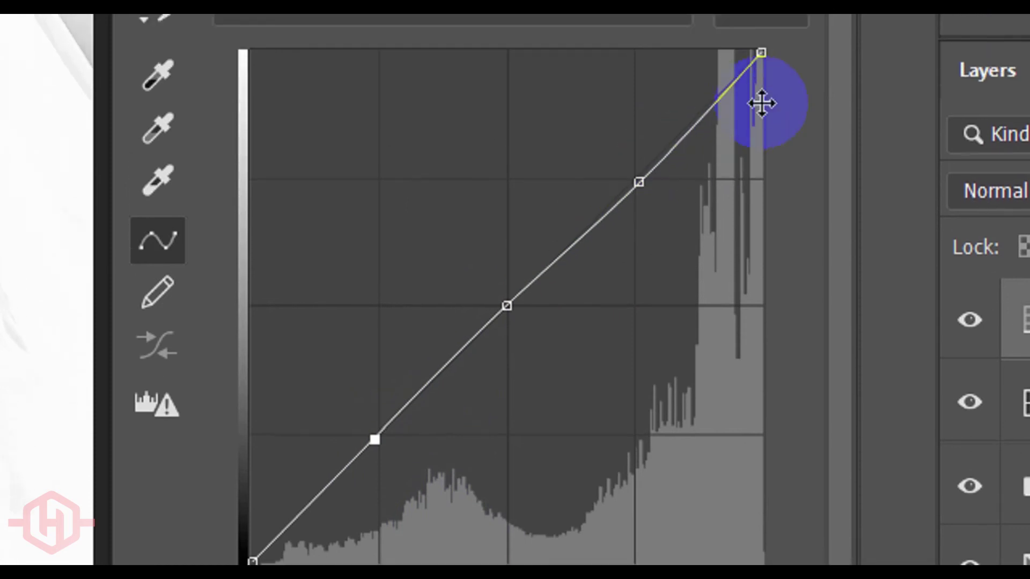
Lower the curve's white endpoint and highlight point slightly, and set the midtone point to input 125, output 130
mouse_move(766, 148)
left_mouse_down()
mouse_move(774, 167)
mouse_move(774, 156)
left_mouse_up()
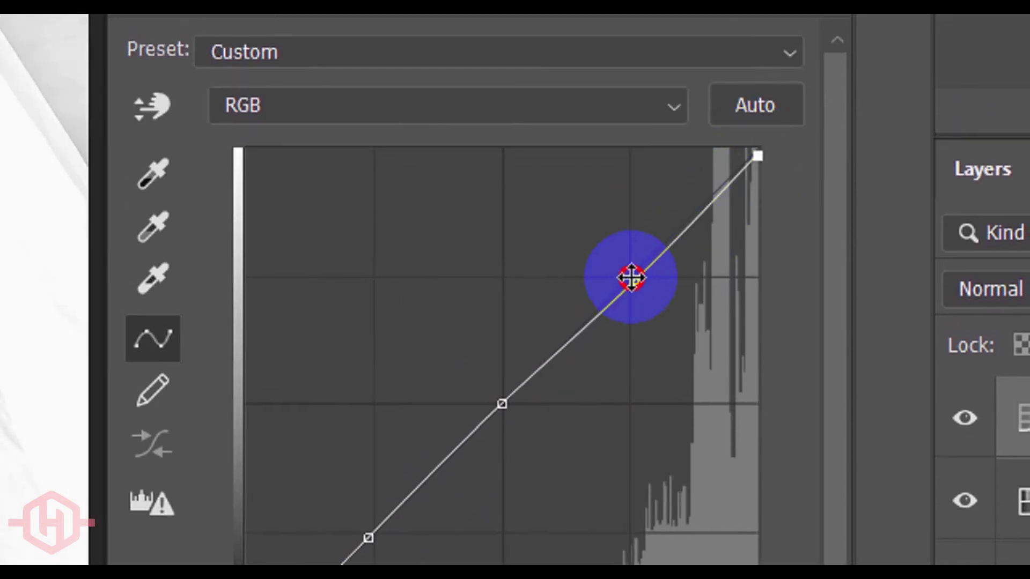
mouse_move(632, 277)
left_mouse_down()
mouse_move(602, 255)
mouse_move(625, 259)
mouse_move(638, 280)
left_mouse_up()
left_click_drag(503, 403, 508, 414)
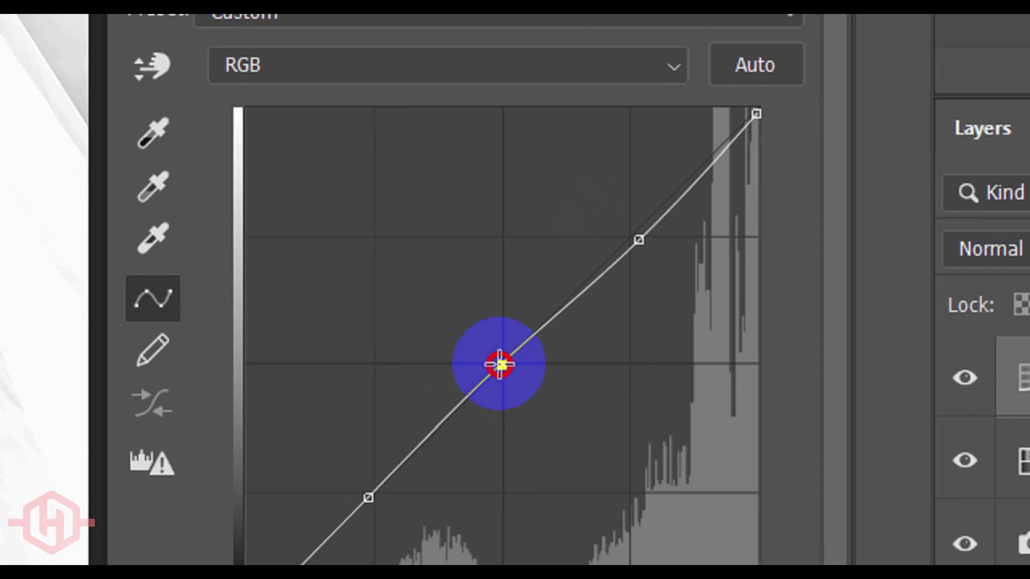
mouse_move(508, 374)
left_mouse_down()
mouse_move(520, 377)
mouse_move(498, 361)
left_mouse_up()
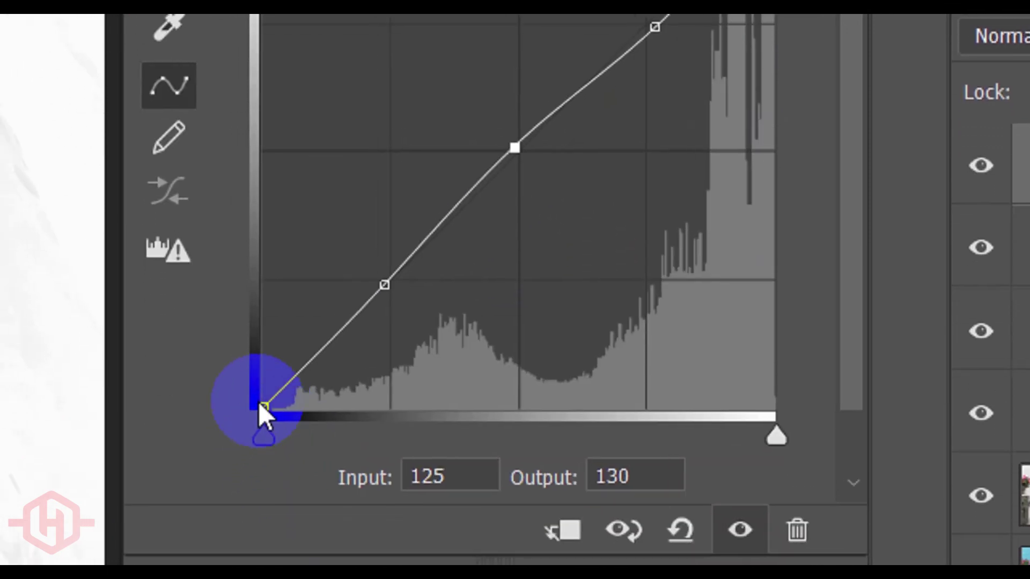
Raise the curve's black endpoint slightly and set the shadow point to input 69, output 55
left_click_drag(261, 405, 259, 372)
left_click_drag(390, 284, 409, 296)
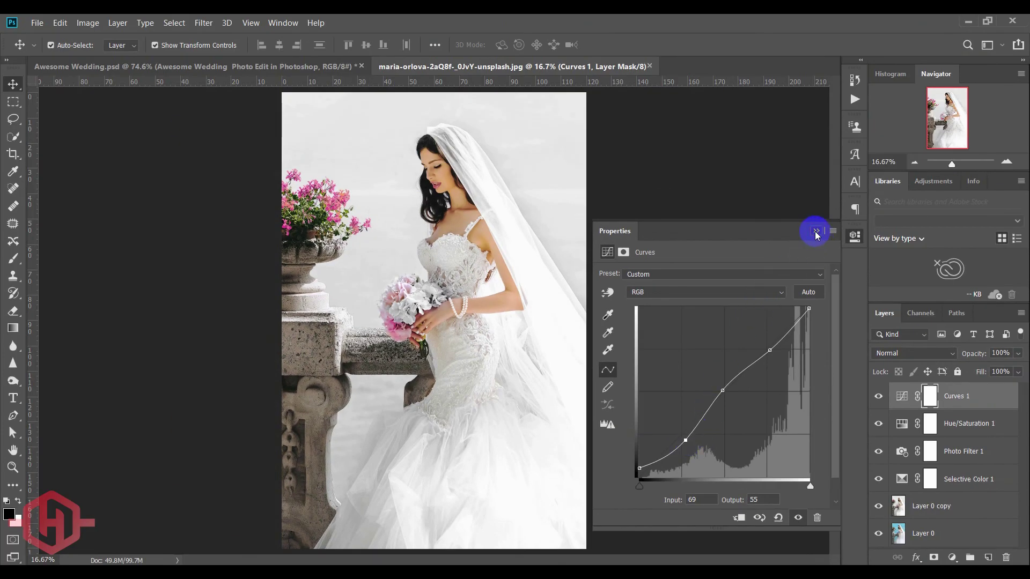
left_click(815, 232)
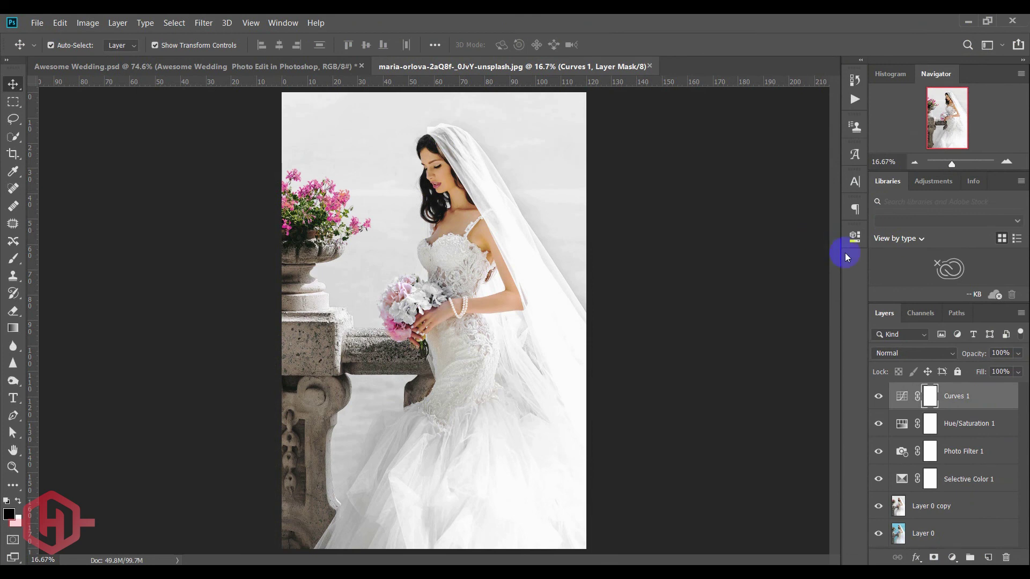
Group all layers above the original Layer 0 and compare before and after by toggling the group's visibility
left_click(947, 514, "shift")
key("ctrl+g")
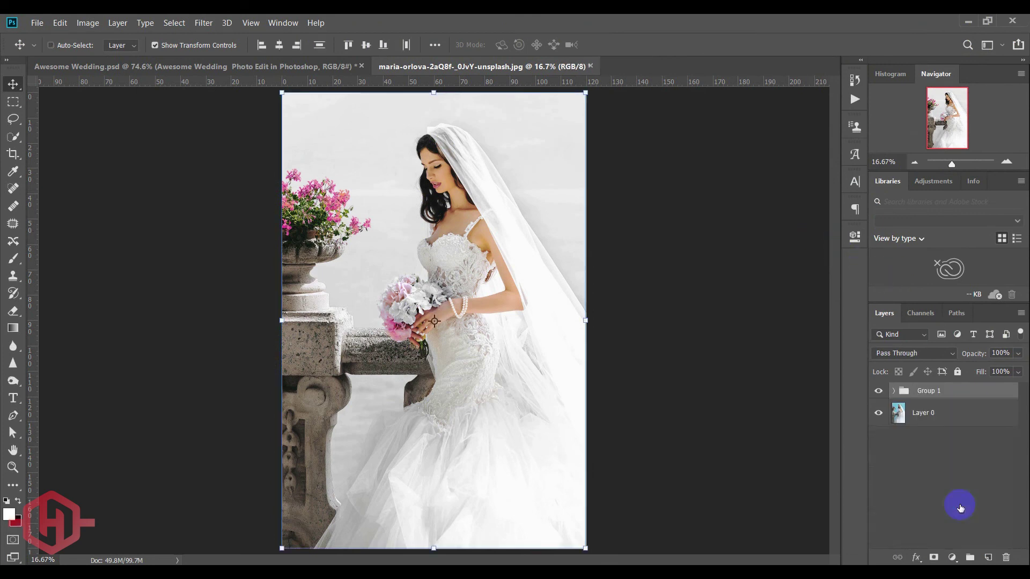
left_click(879, 391)
left_click(879, 392)
left_click(880, 392)
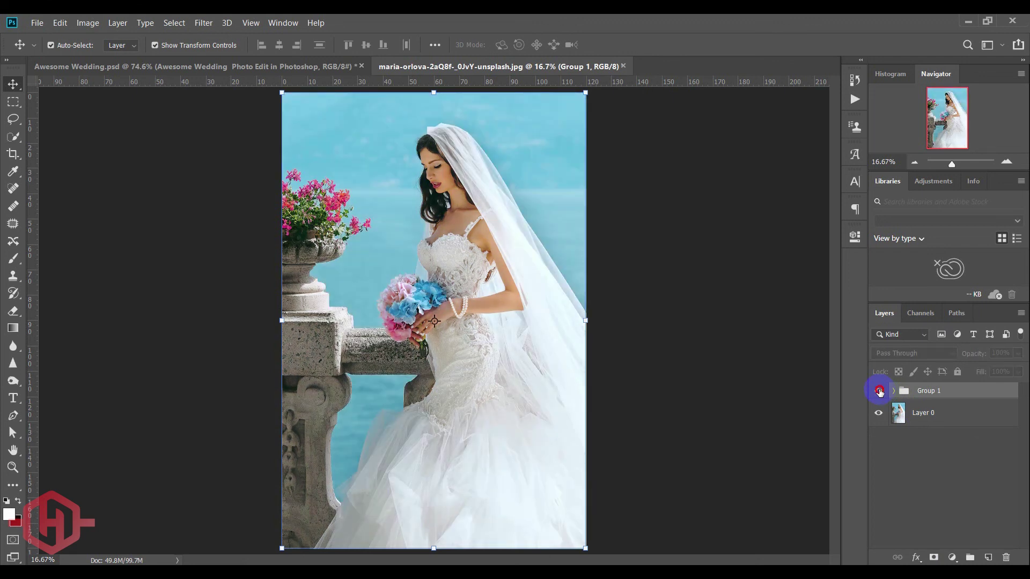
left_click(880, 392)
left_click(879, 392)
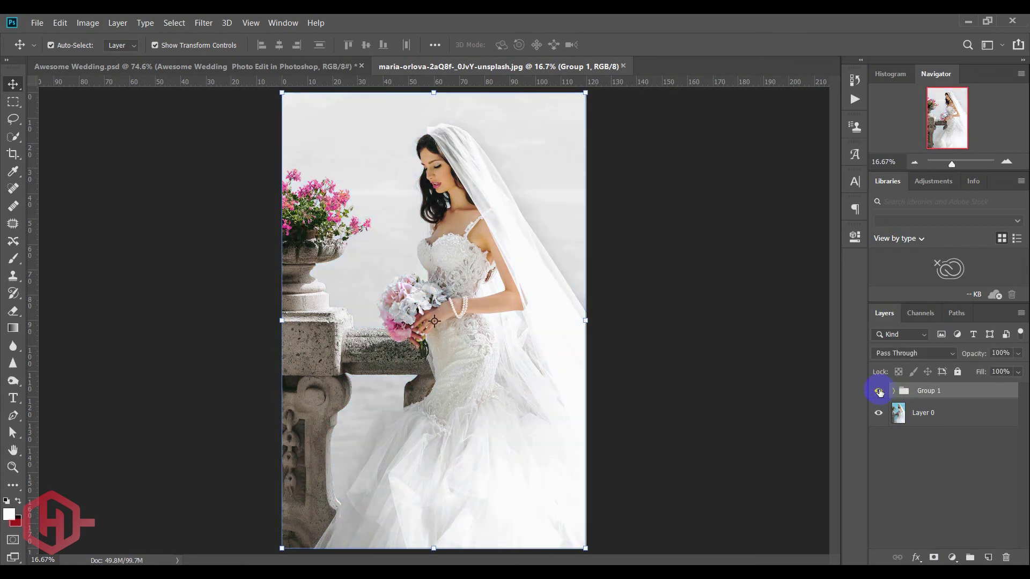